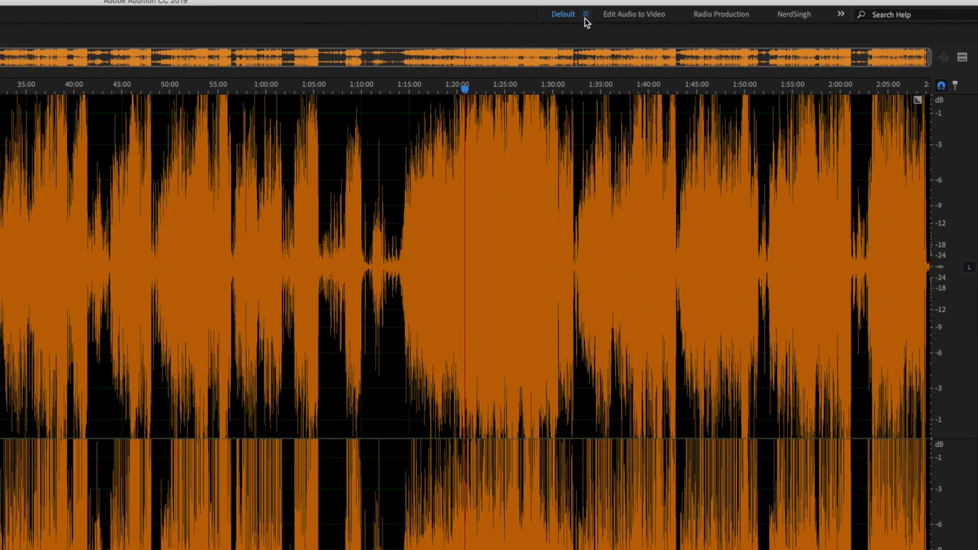
- Save the current layout as a new workspace named 'Nerd Singh'
left_click(598, 14)
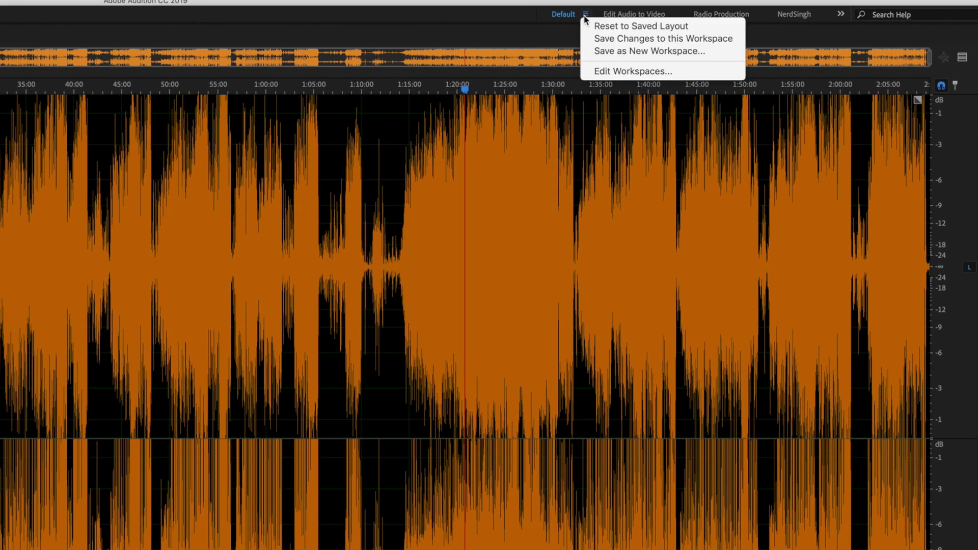
left_click(599, 51)
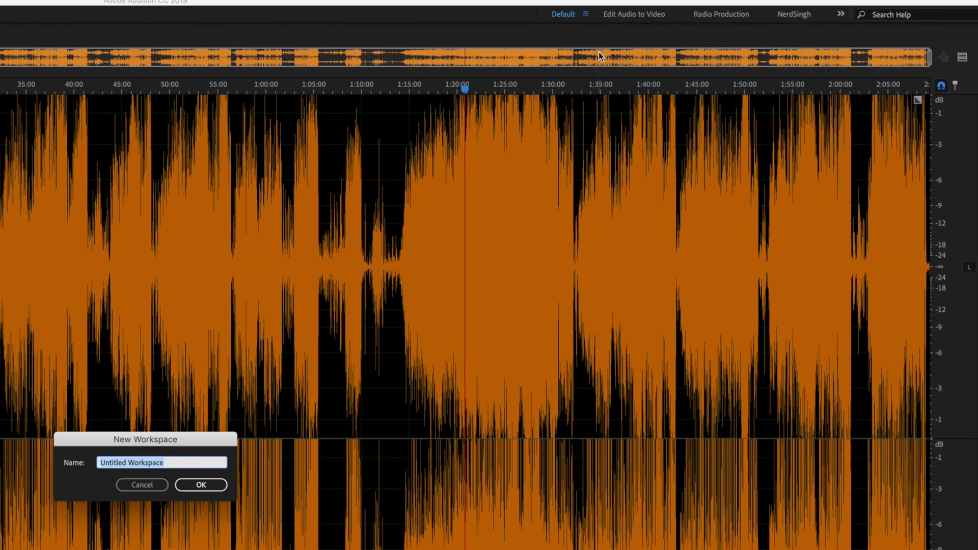
type("Nerd Sin")
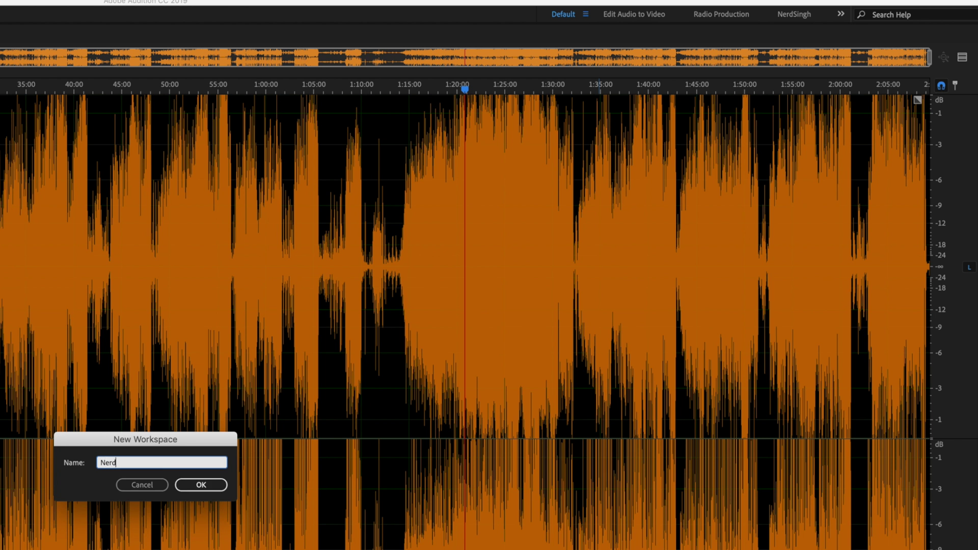
type("gh")
left_click(201, 484)
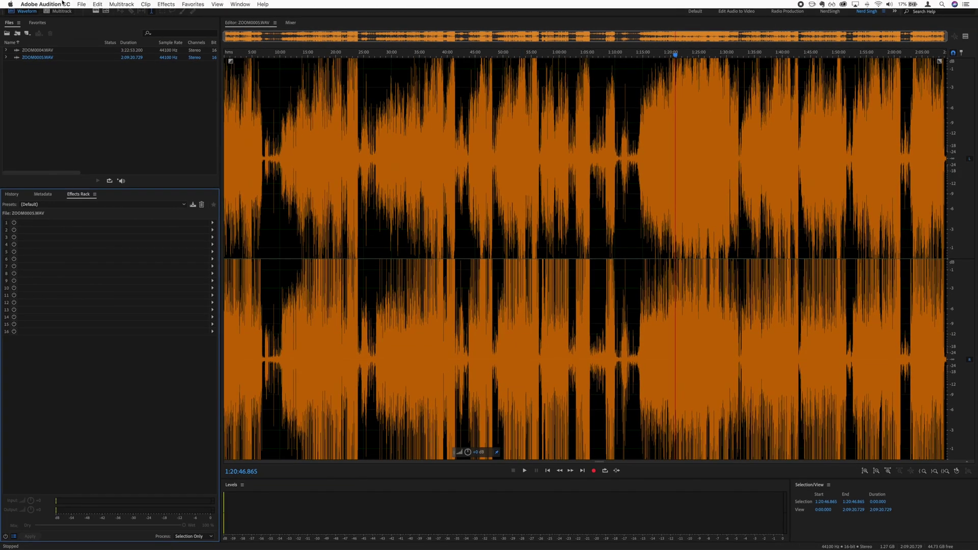
- Set the waveform foreground colour to deep orange (DA7D25) in Appearance preferences
left_click(45, 4)
mouse_move(59, 25)
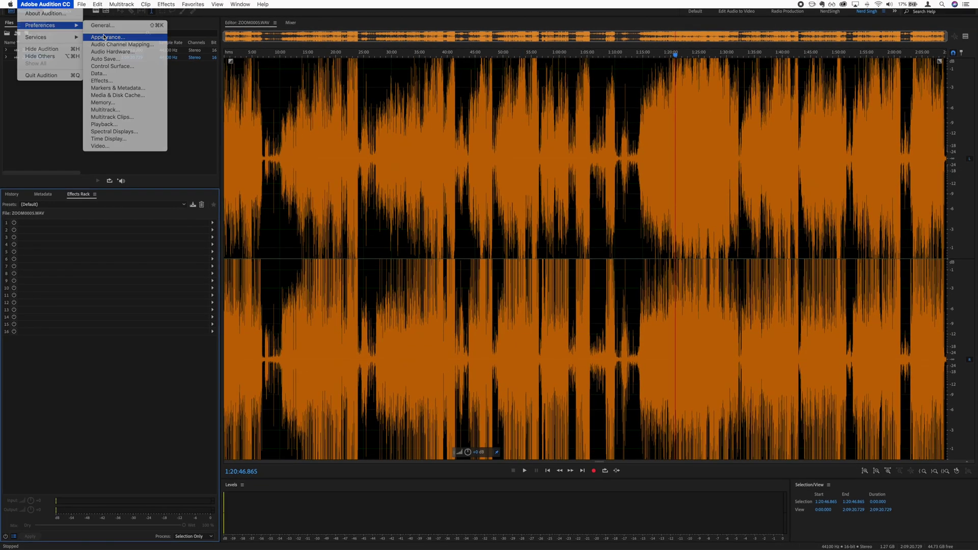
left_click(102, 37)
left_click(212, 174)
left_click(466, 272)
mouse_move(466, 272)
left_mouse_down()
mouse_move(412, 237)
mouse_move(402, 294)
mouse_move(415, 277)
left_mouse_up()
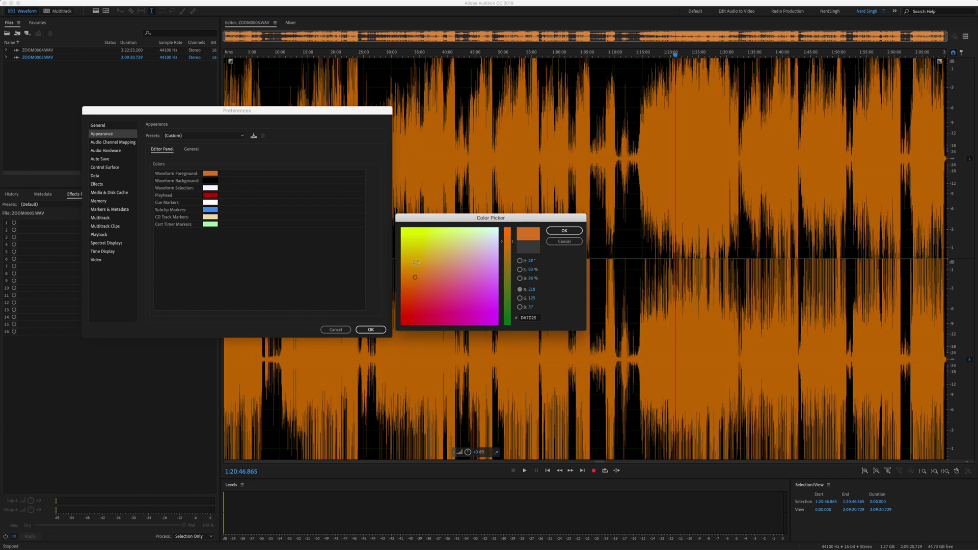
left_click(404, 286)
left_click(564, 230)
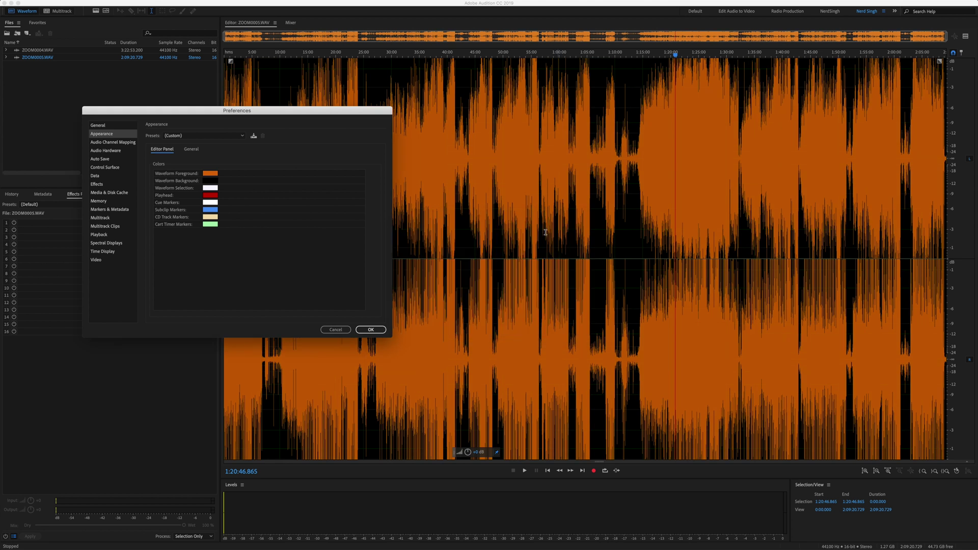
left_click(375, 329)
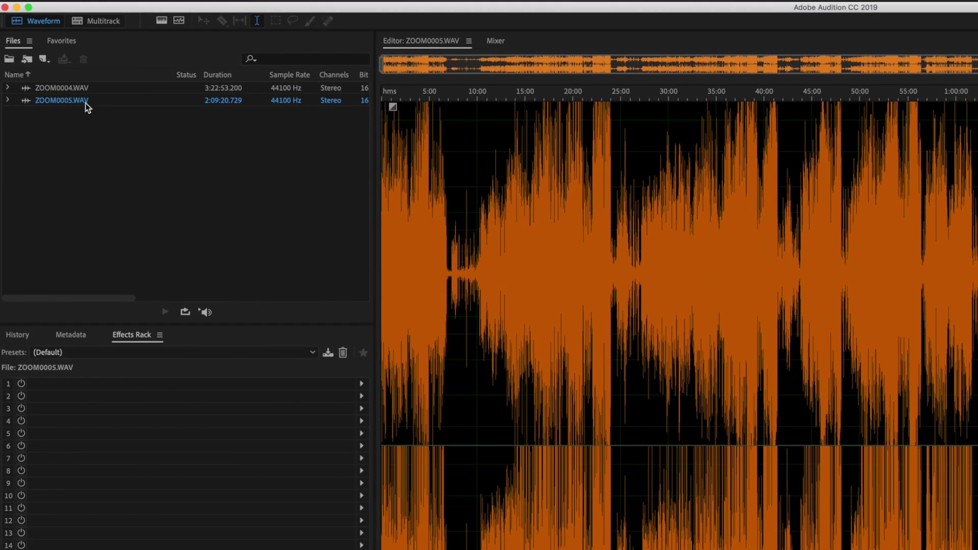
- Open ZOOM0004.WAV, play briefly from about 4:49, stop, and move the playhead to about 13:37
left_click(82, 89)
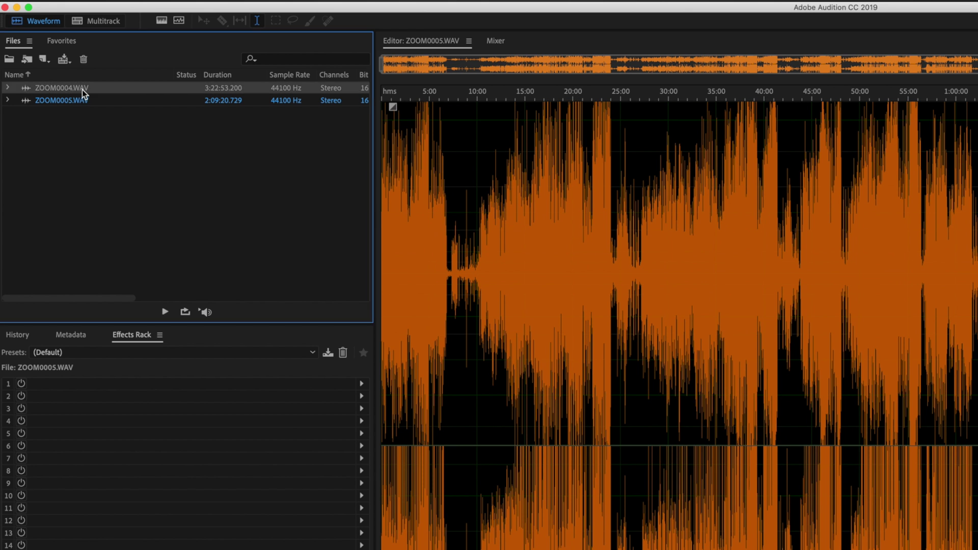
double_click(83, 89)
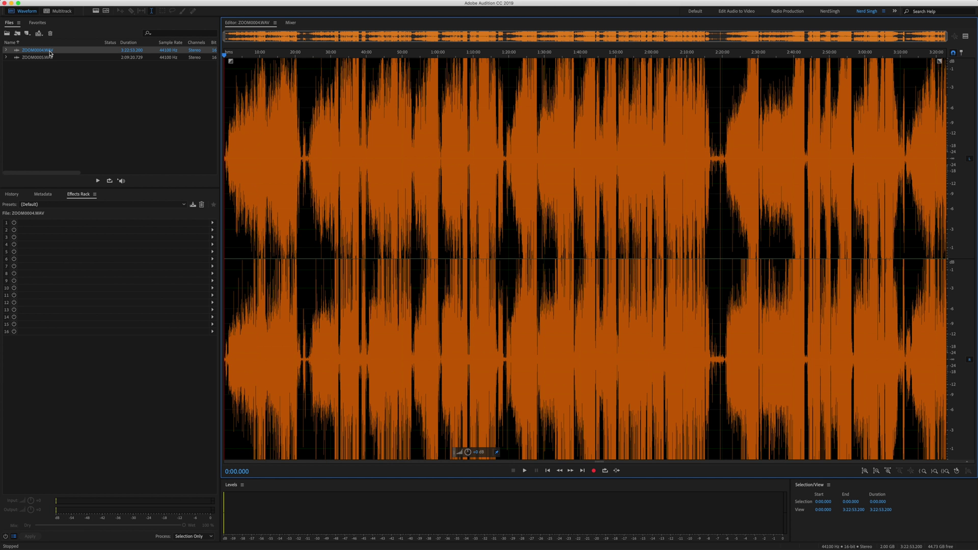
left_click(241, 55)
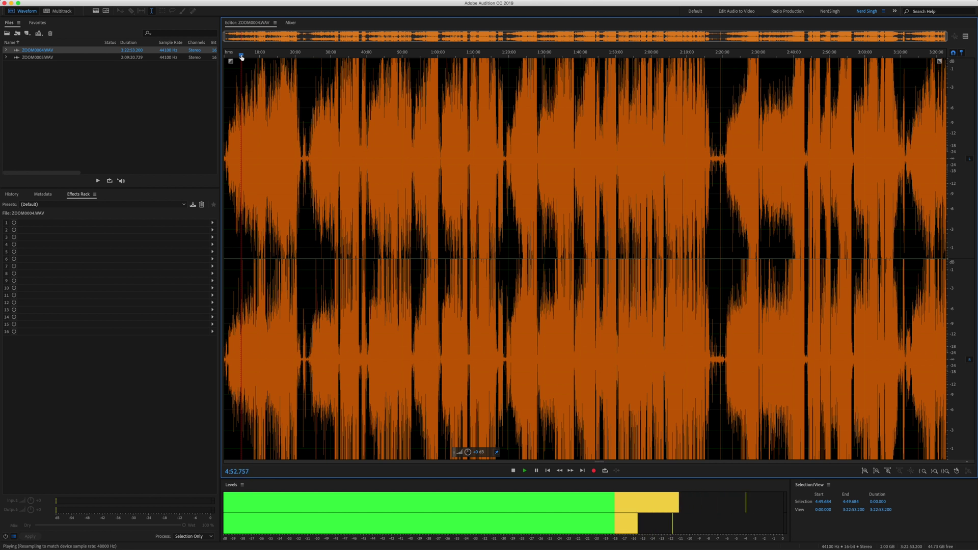
key("space")
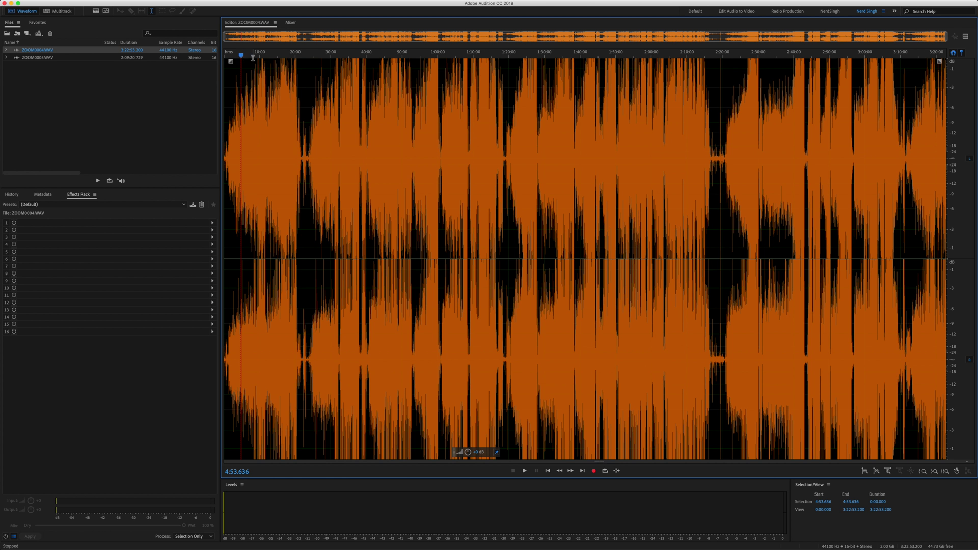
left_click_drag(257, 56, 494, 55)
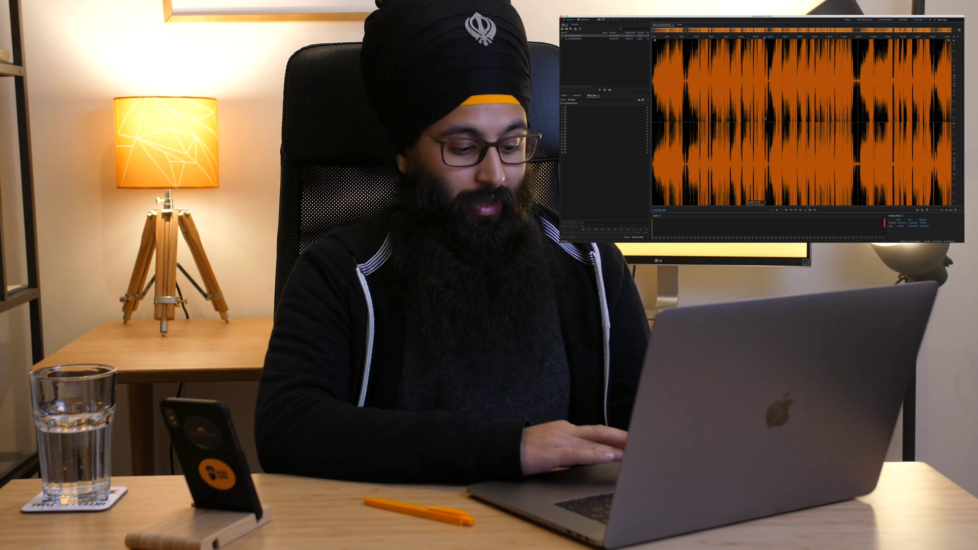
- Zoom the ZOOM0004.WAV waveform horizontally onto the stretch from about 1:38 to 1:48
scroll(765, 118, "up", 5)
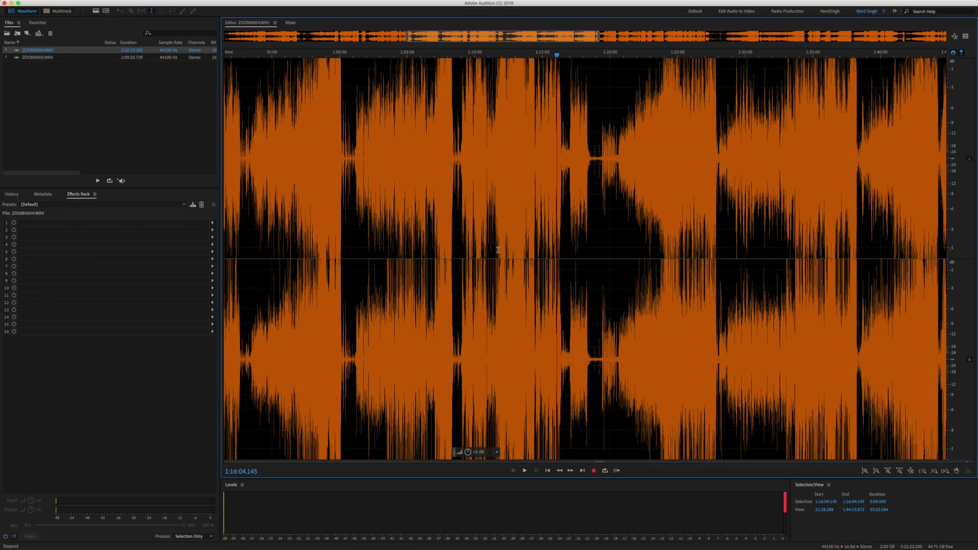
scroll(497, 249, "right", 3)
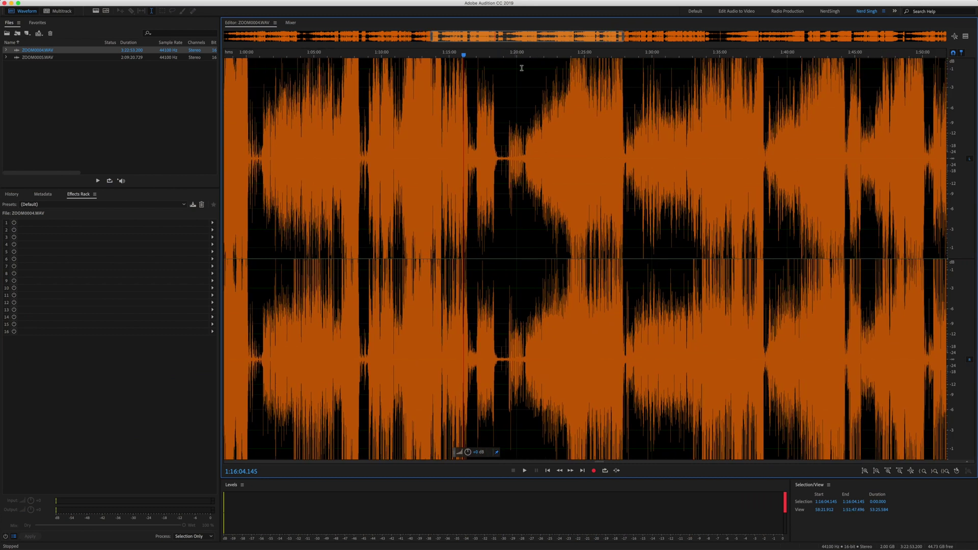
left_click_drag(527, 43, 561, 39)
left_click_drag(657, 39, 599, 37)
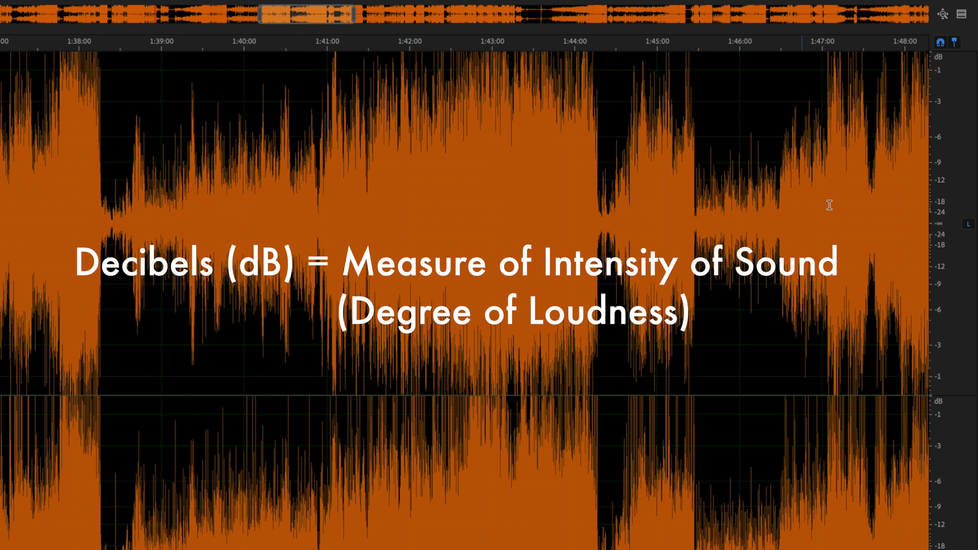
- Zoom out the dB amplitude ruler so waveform peaks sit below 0 dB with headroom
scroll(955, 228, "down", 3)
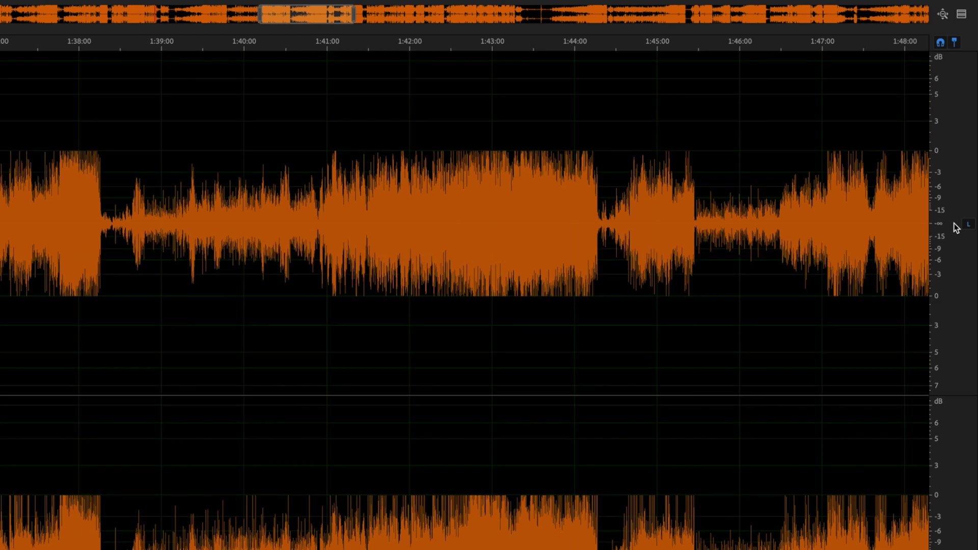
scroll(955, 227, "up", 5)
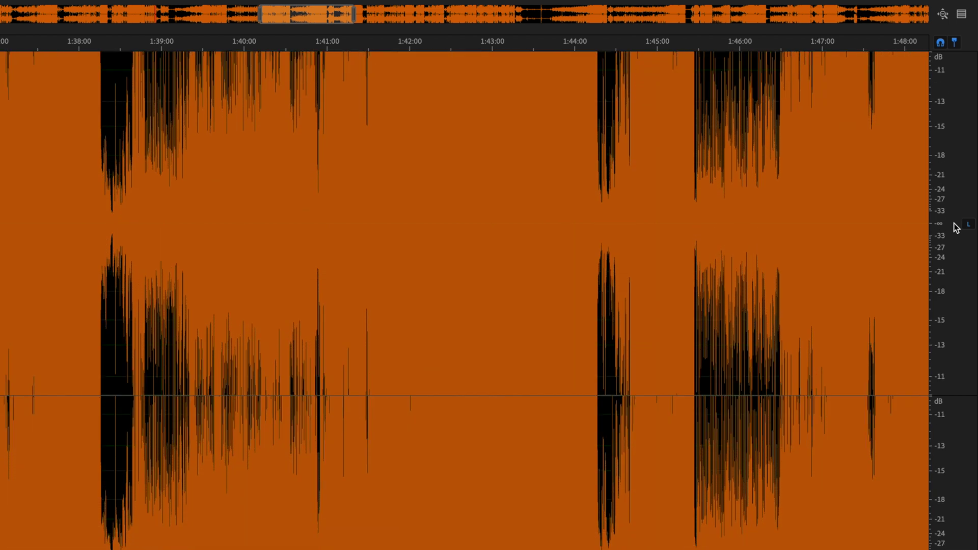
scroll(955, 228, "down", 2)
scroll(955, 228, "down", 3)
scroll(955, 227, "up", 1)
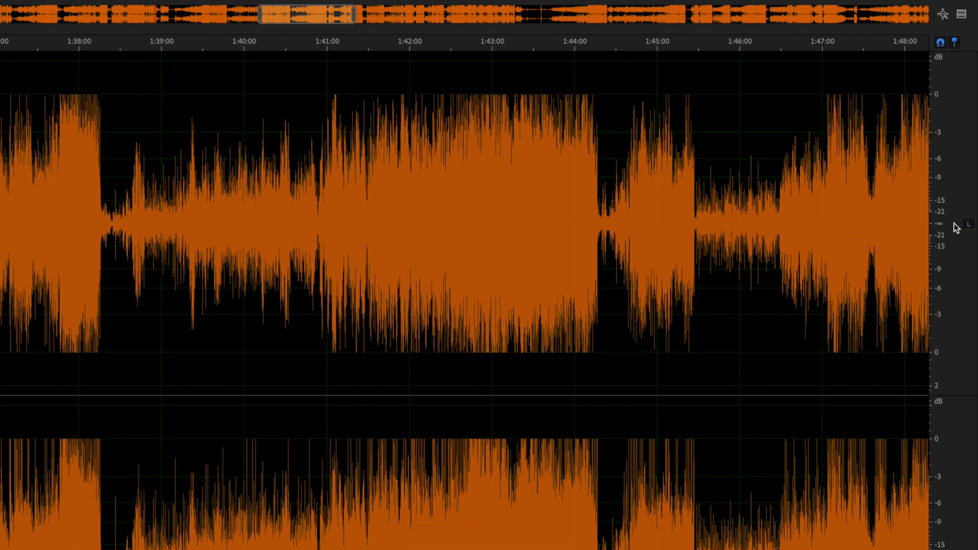
scroll(955, 224, "down", 1)
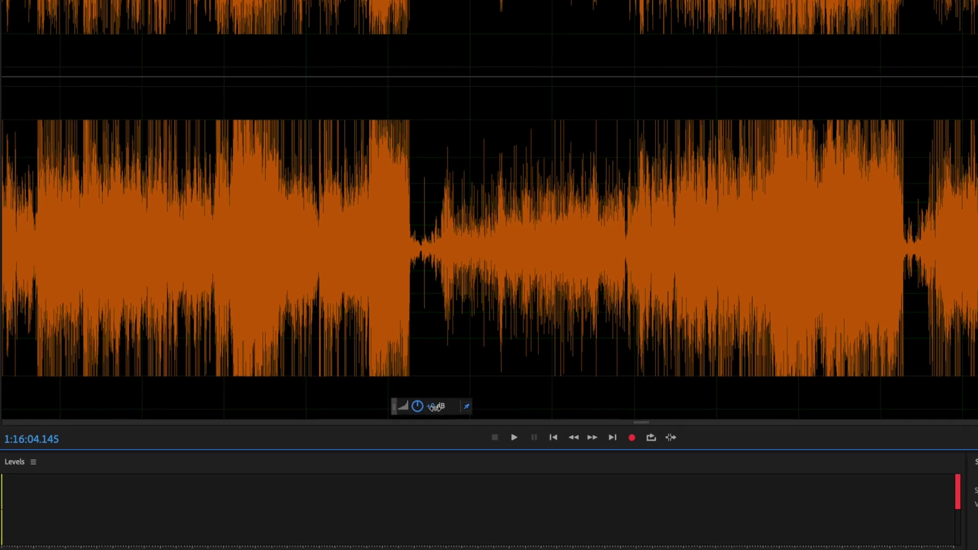
- Boost the whole ZOOM0004.WAV recording by 5 dB with the HUD gain control
left_click(489, 450)
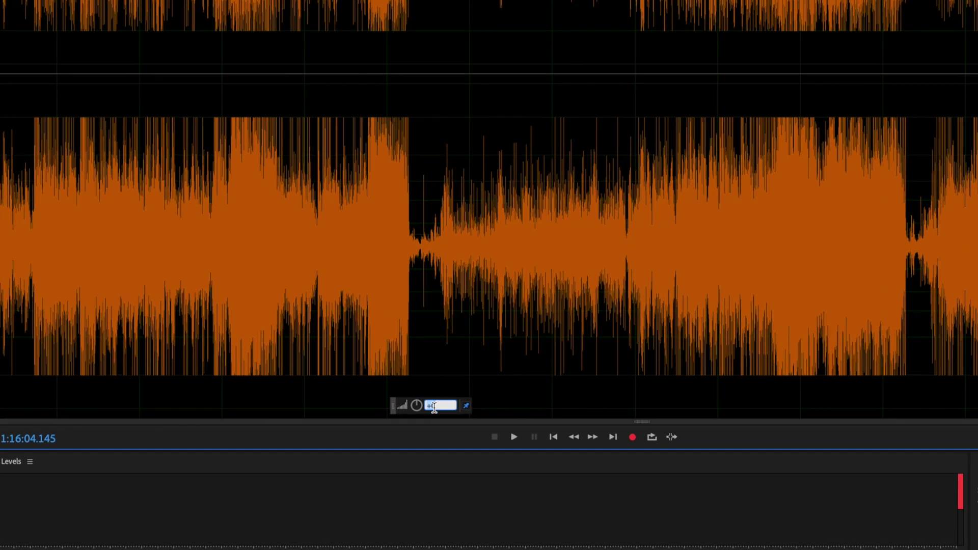
type("5")
key("Return")
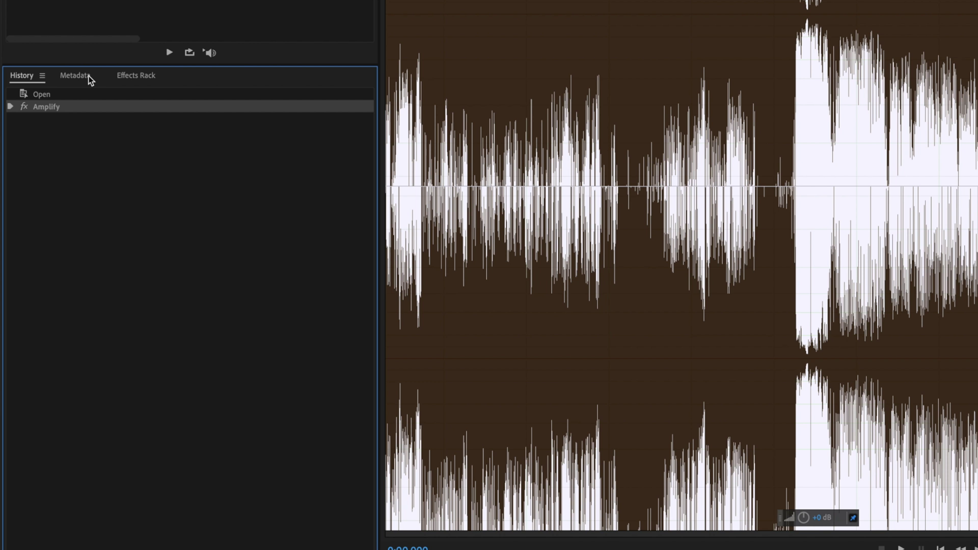
- Review the ID3 tags (album Manchester Smagam 2018, genre Keertan, album art) and preview the track
left_click(89, 76)
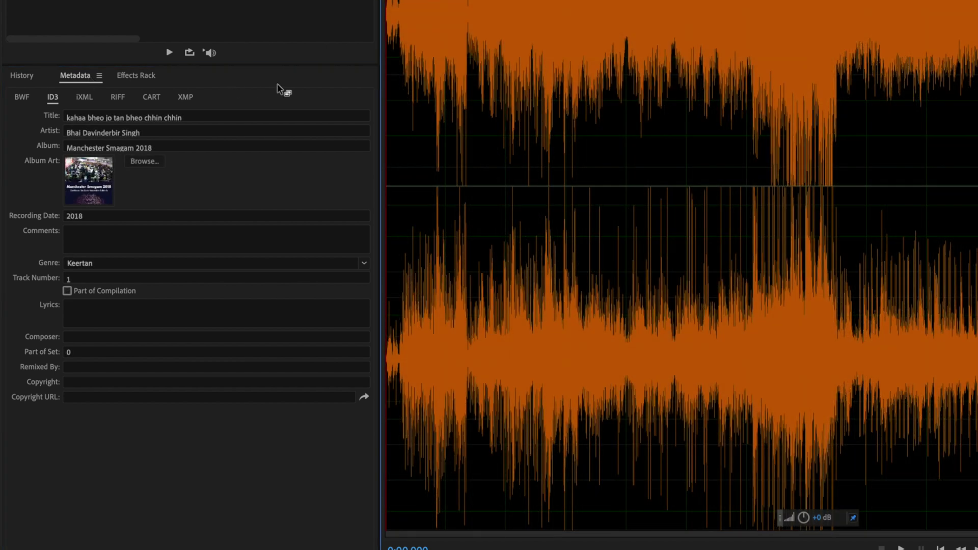
key("space")
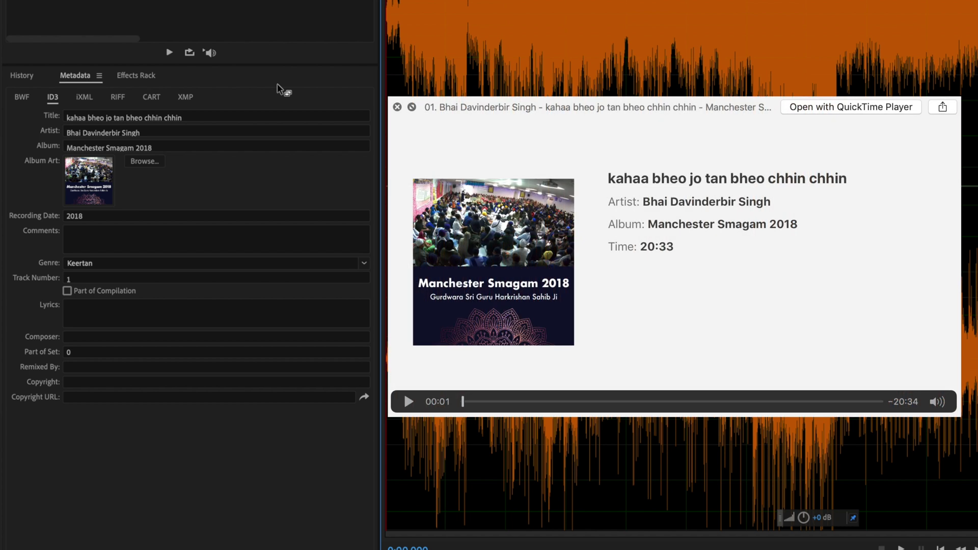